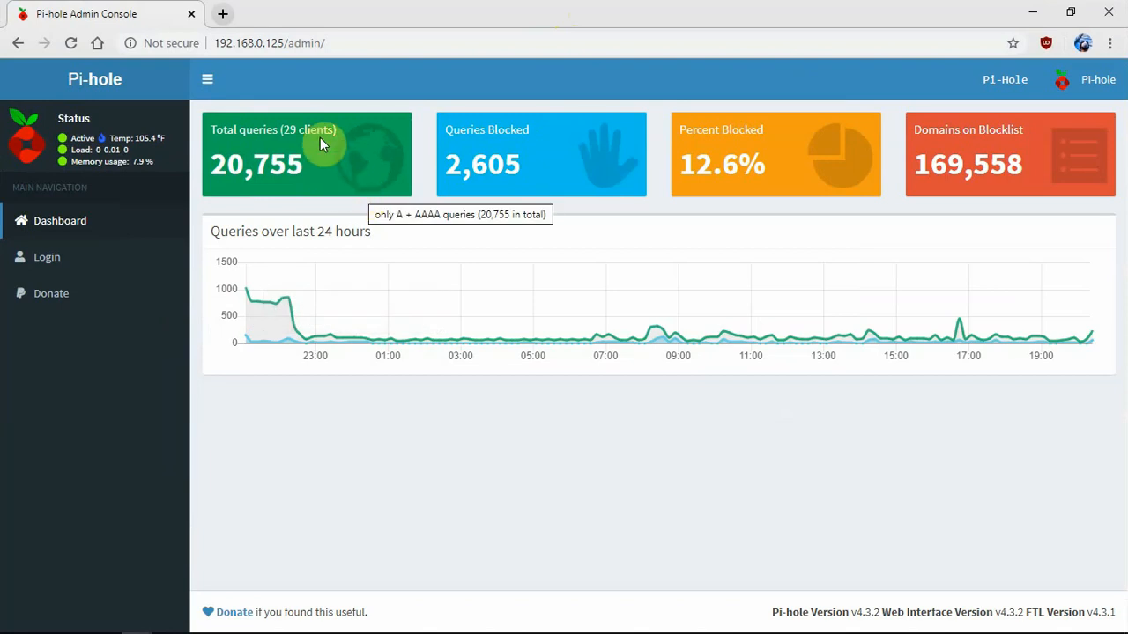
View the Pi-hole login page and return to the dashboard
left_click(114, 263)
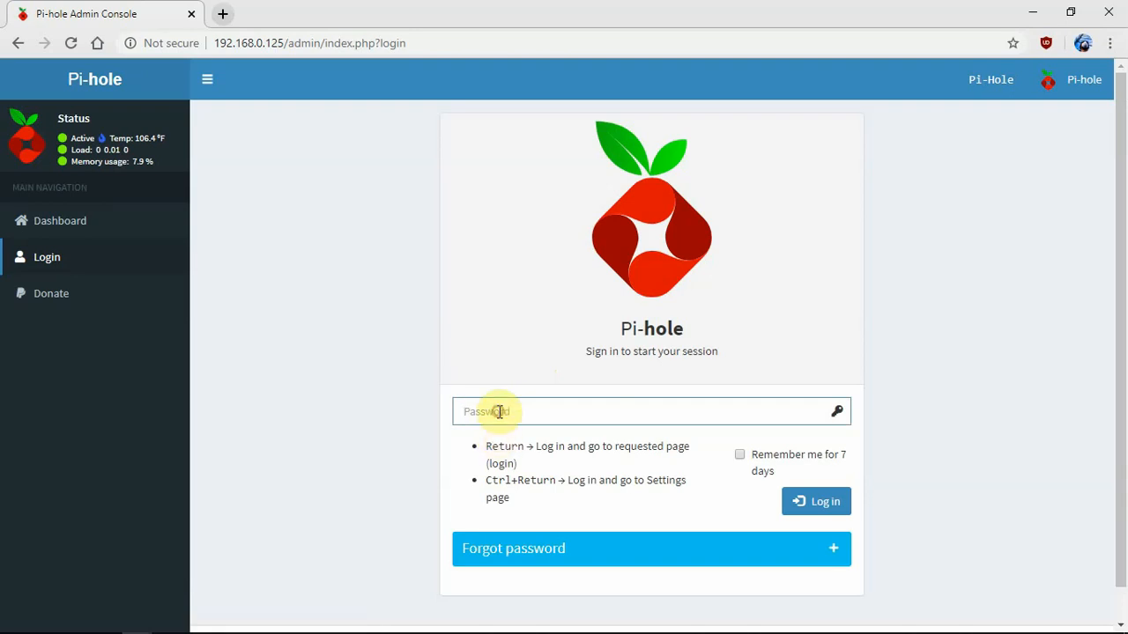
left_click(139, 228)
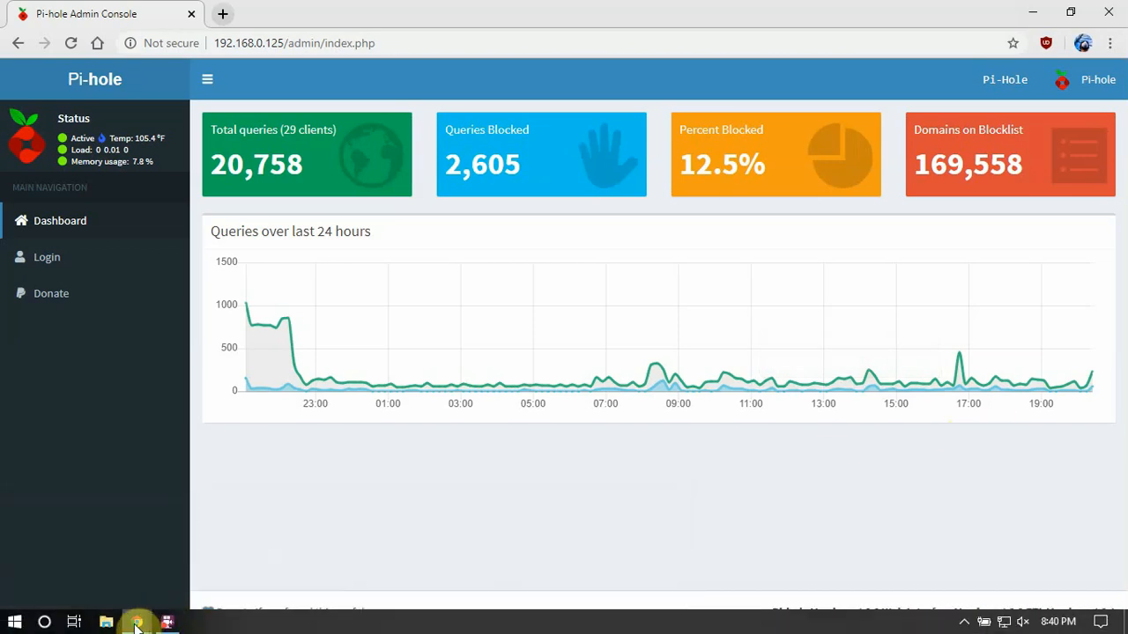
Switch to the incognito Google window and search for "ublock origin"
left_click(138, 621)
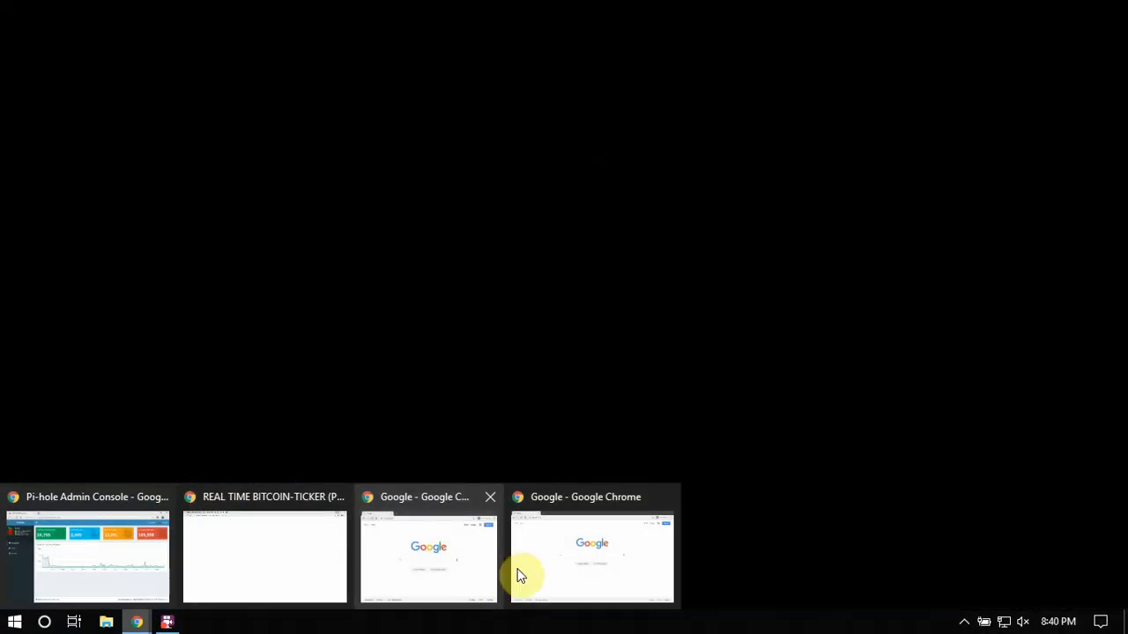
left_click(564, 573)
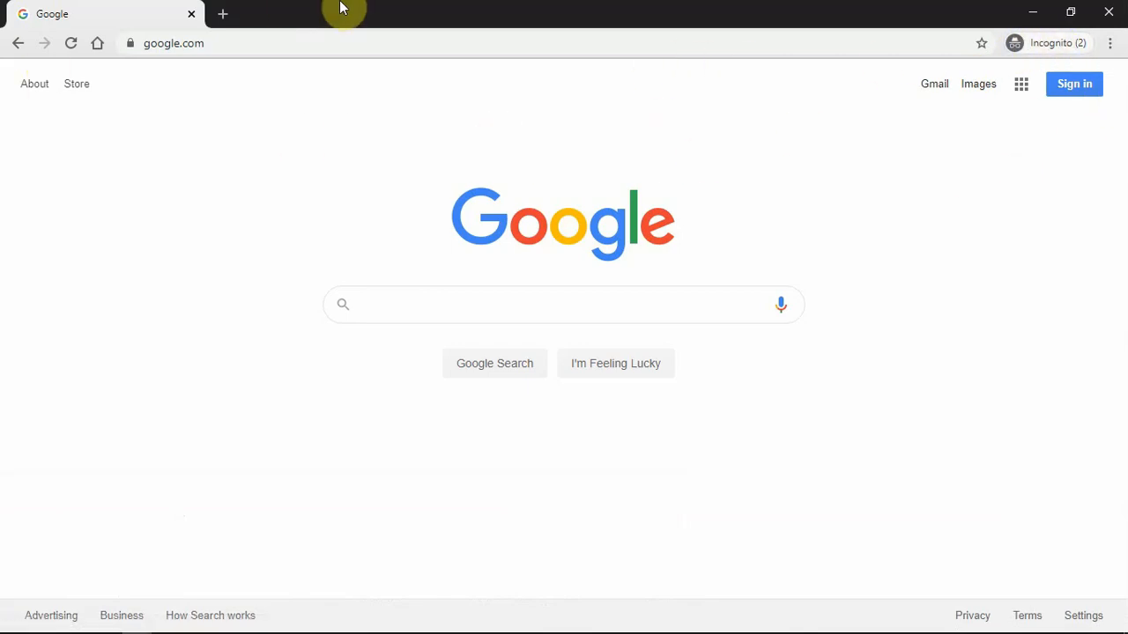
left_click(273, 46)
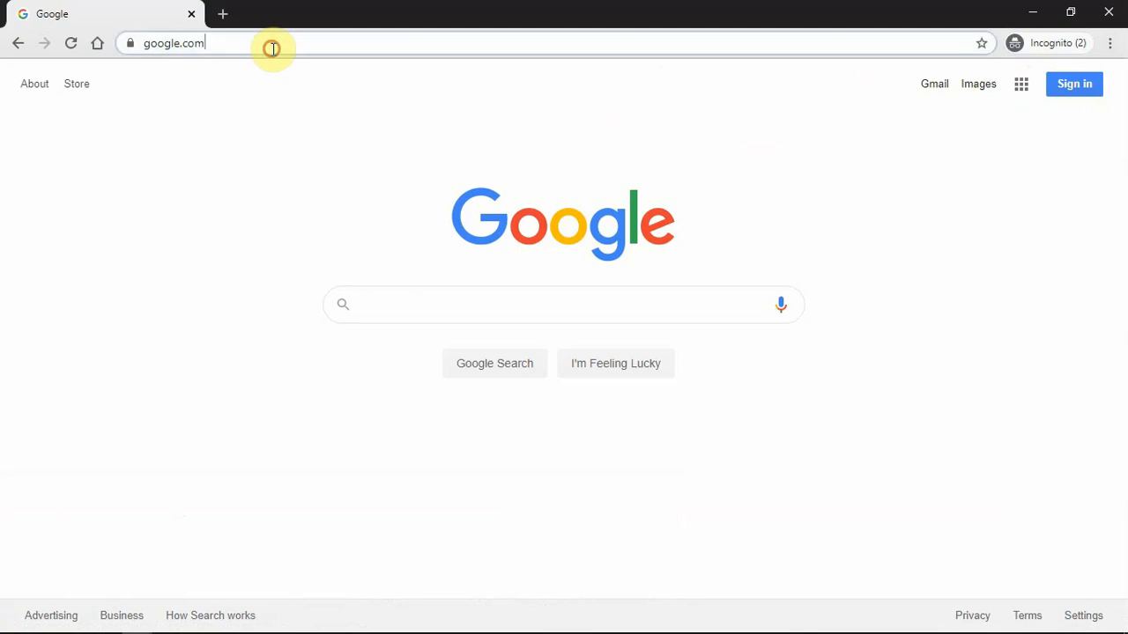
left_click(399, 304)
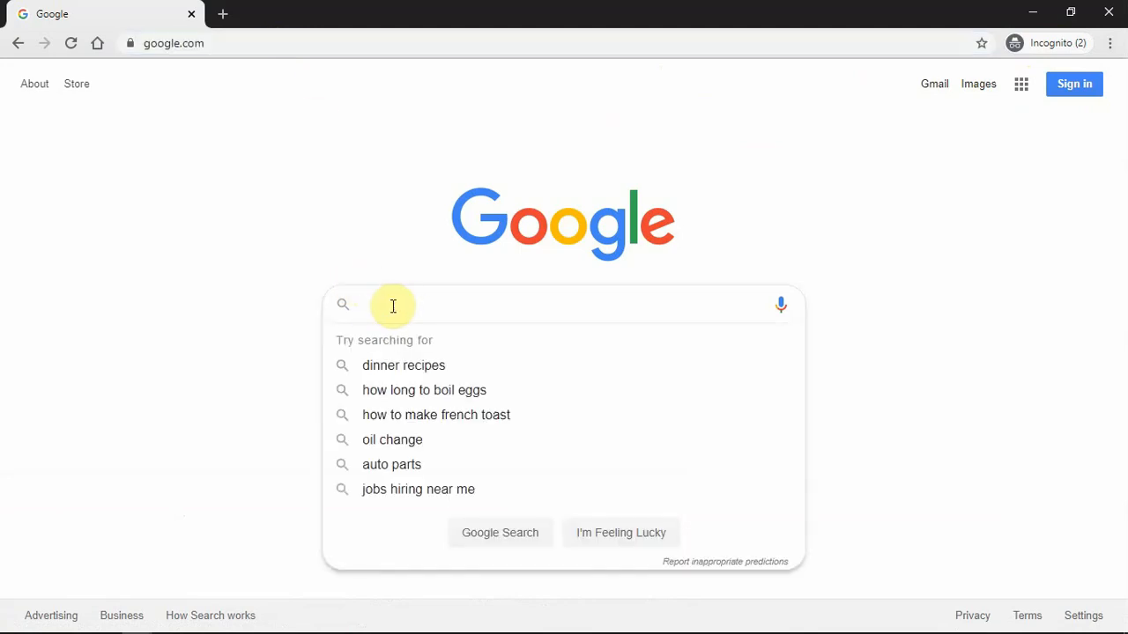
type("ublo")
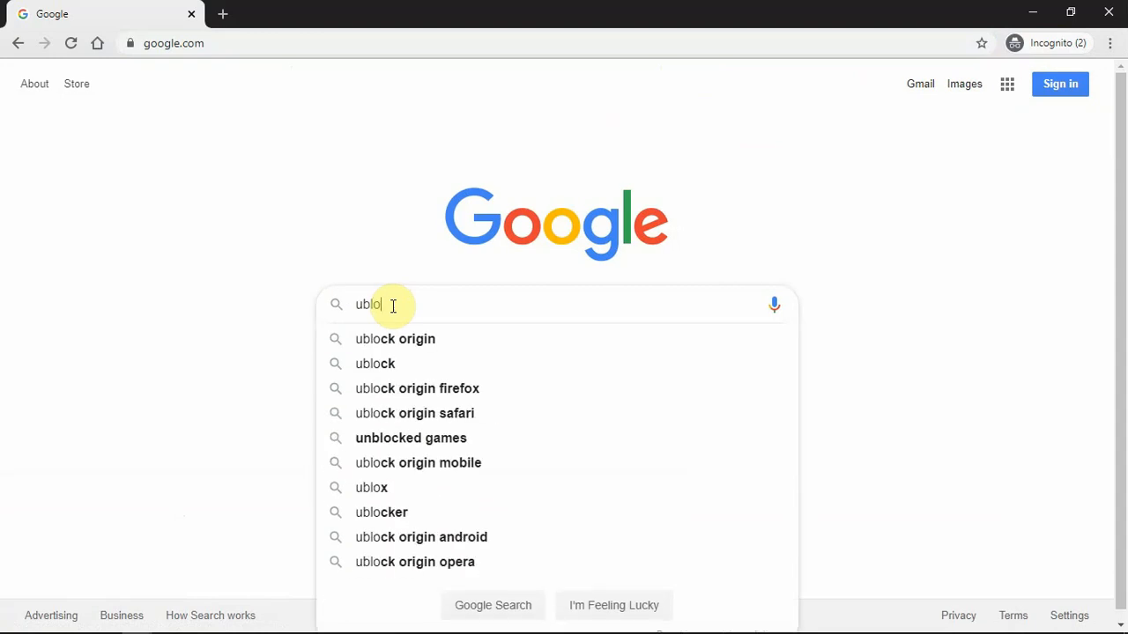
key("Down")
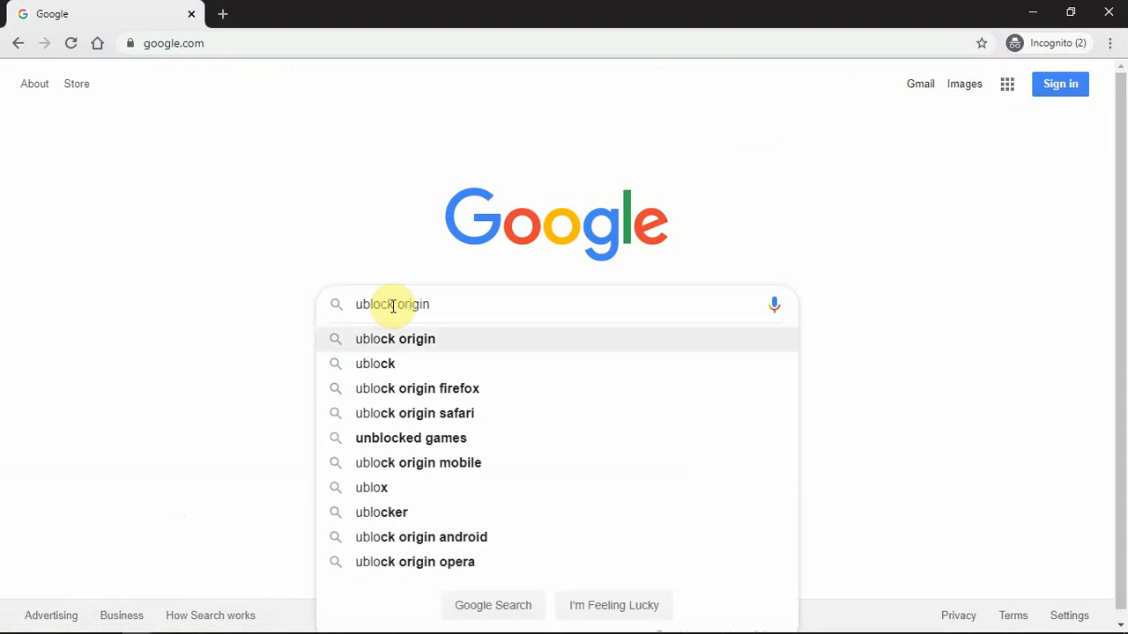
key("Return")
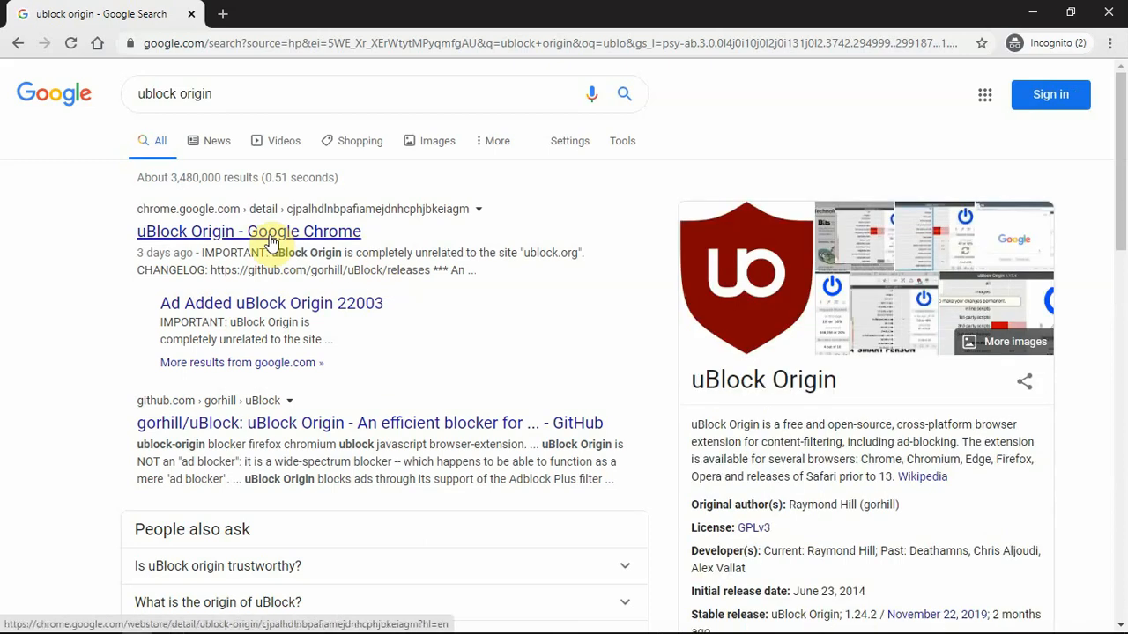
Open the uBlock Origin listing in the Chrome Web Store and look through its overview
left_click(271, 233)
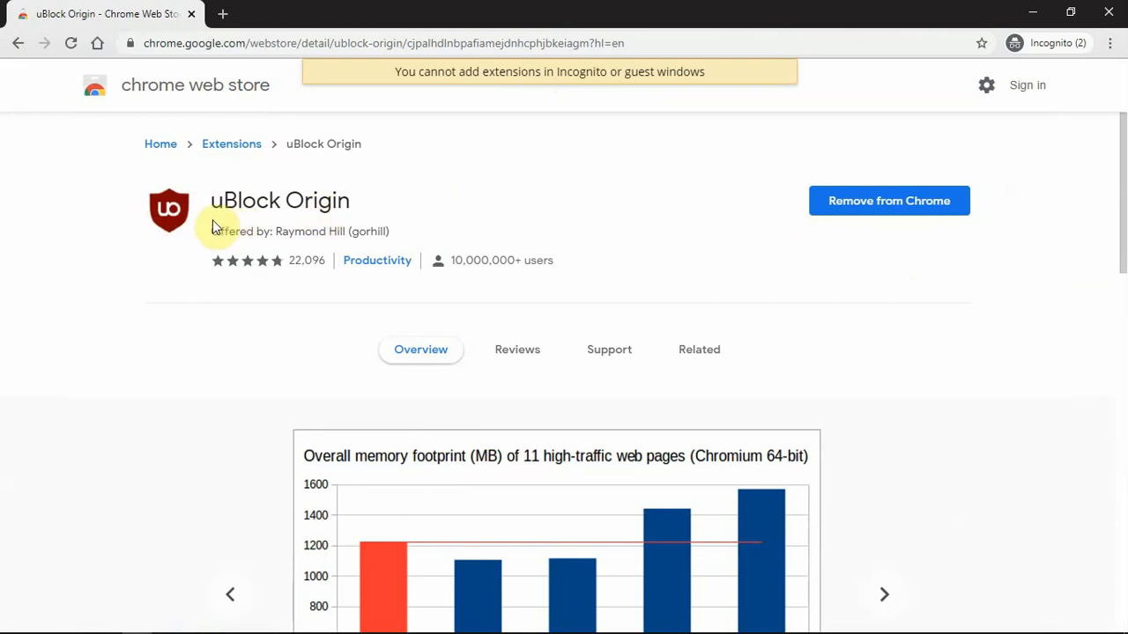
scroll(231, 203, "down", 5)
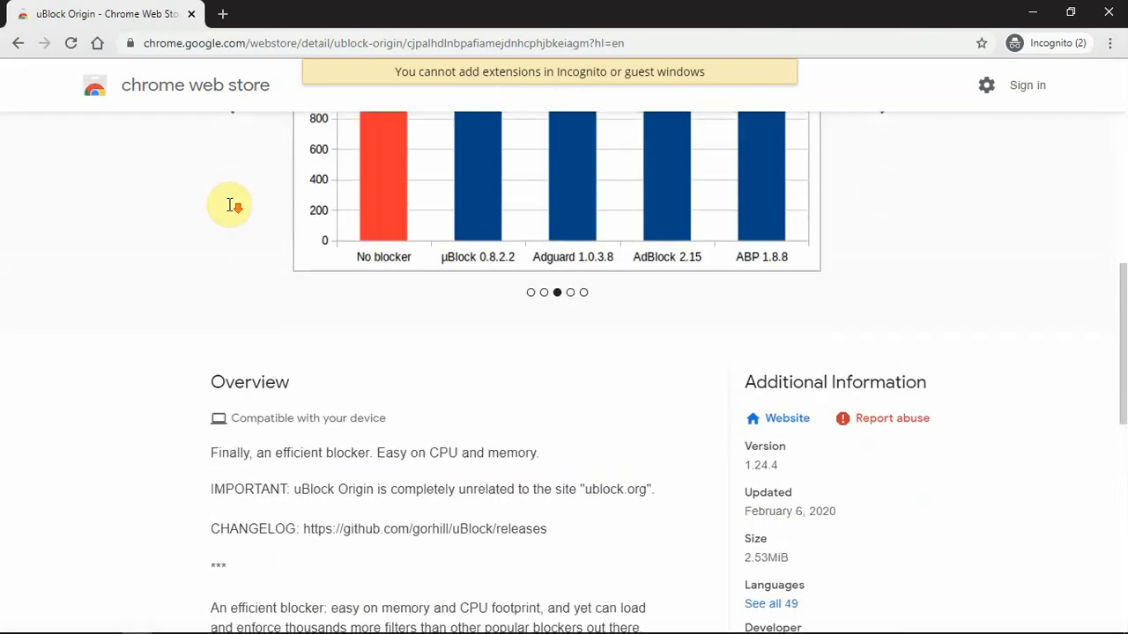
scroll(228, 204, "up", 4)
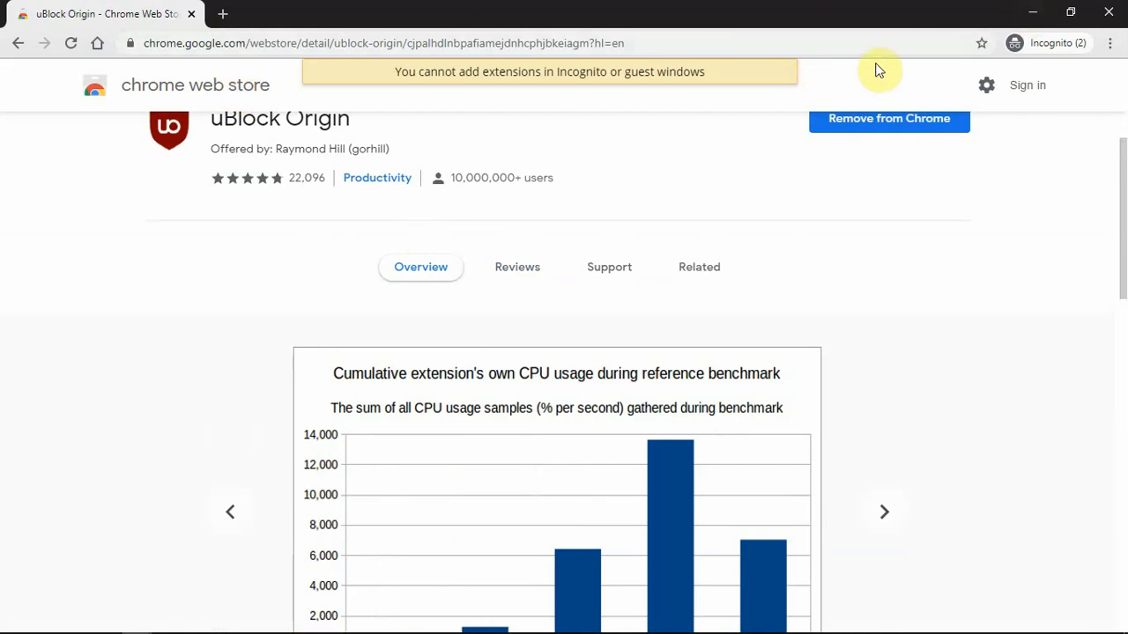
Return to the Pi-hole window, open the uBlock Origin popup, and toggle blocking off and back on for this site
left_click(1032, 12)
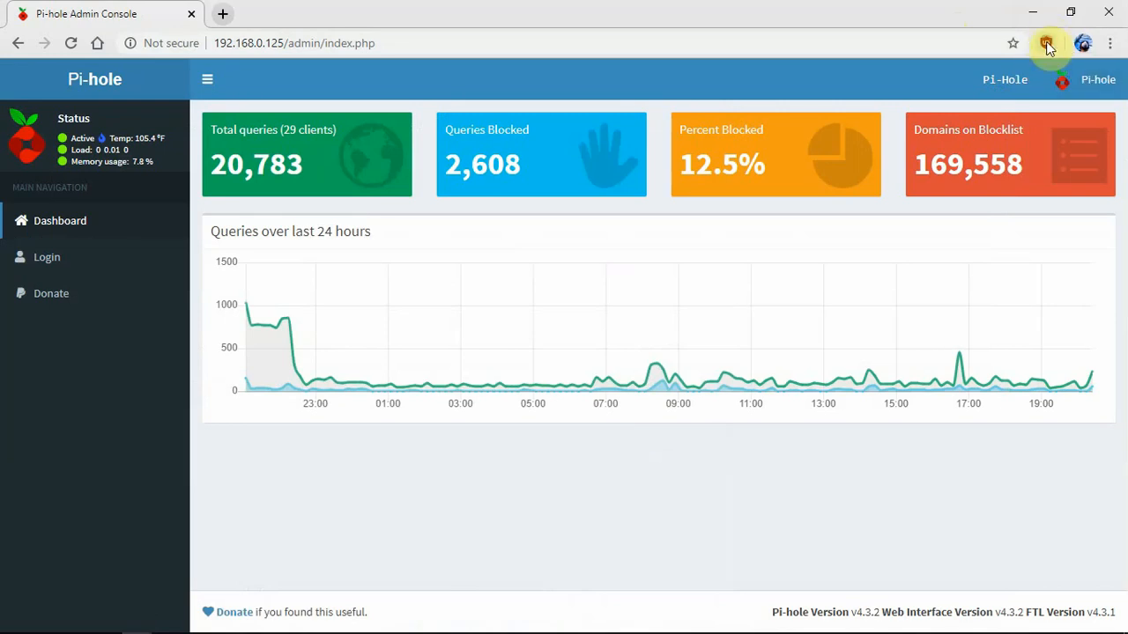
left_click(1045, 44)
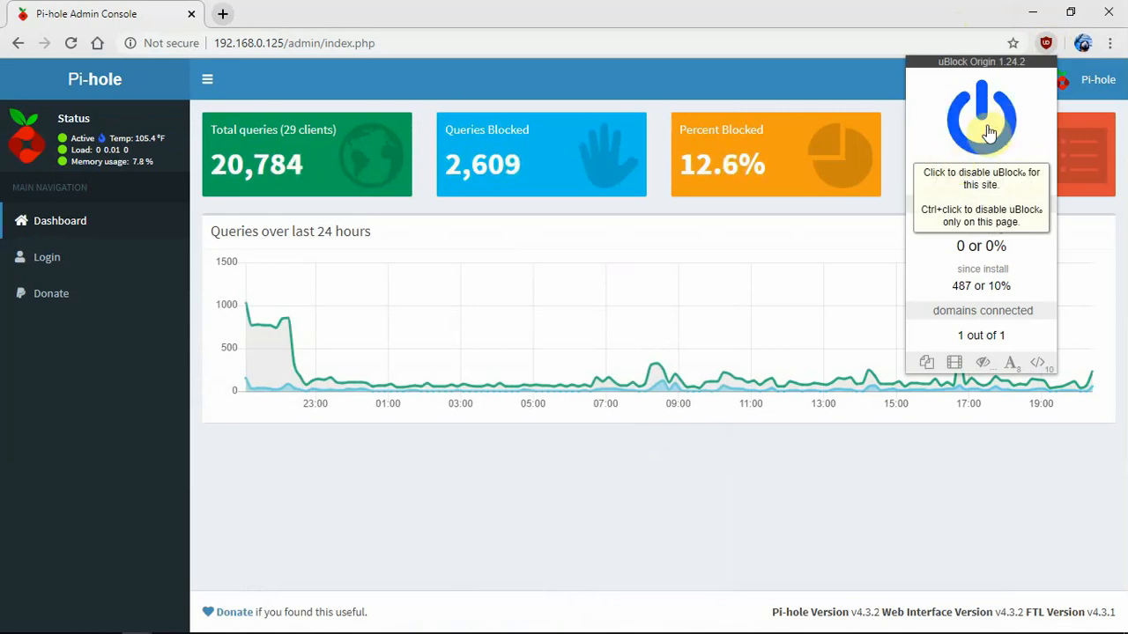
left_click(989, 132)
left_click(989, 132)
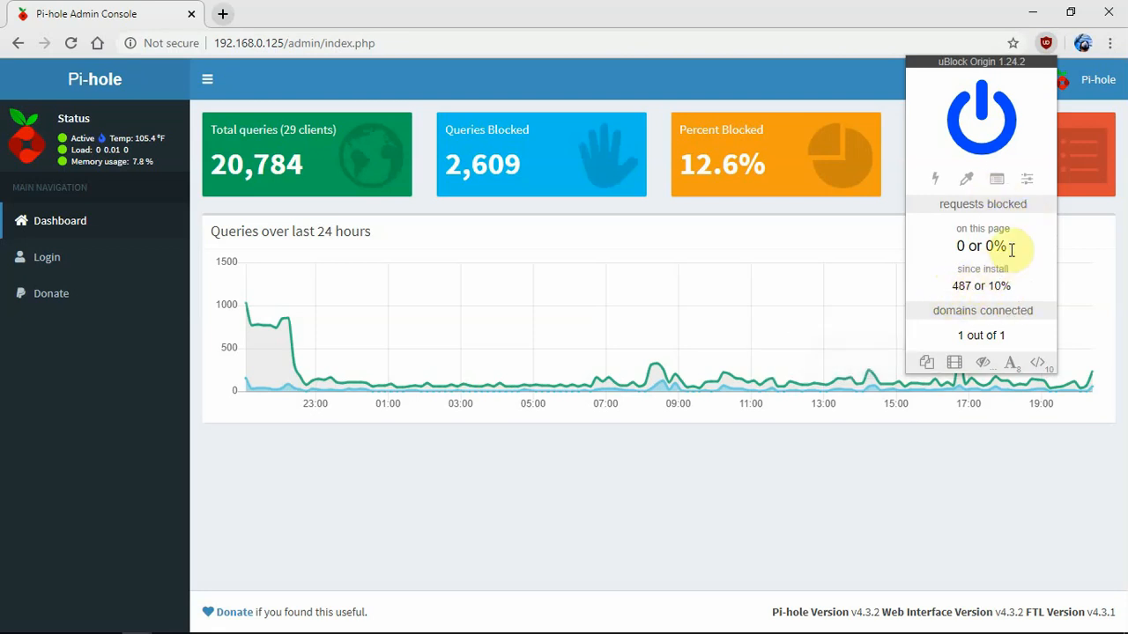
Open the filter lists in uBlock Origin's dashboard and update the outdated ones
left_click(1023, 180)
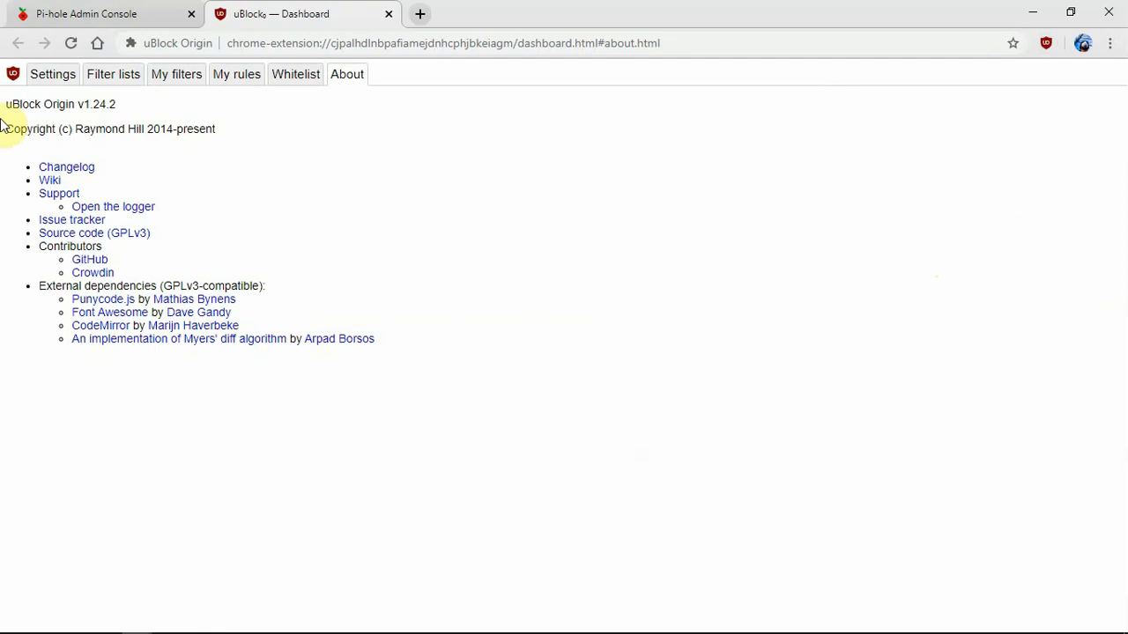
left_click(60, 79)
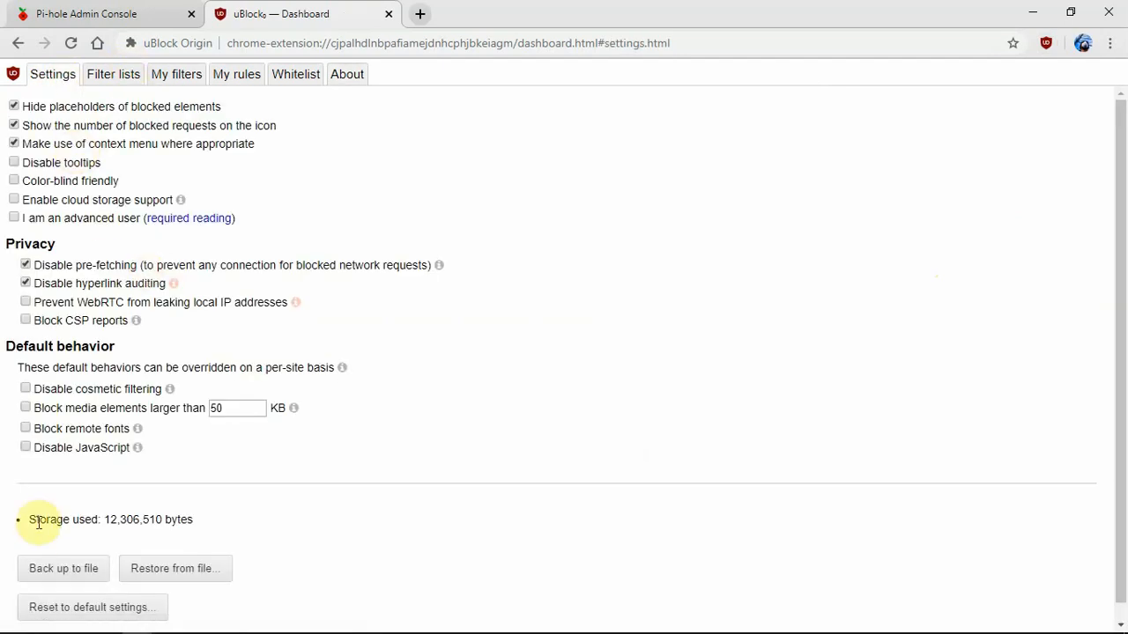
left_click(121, 78)
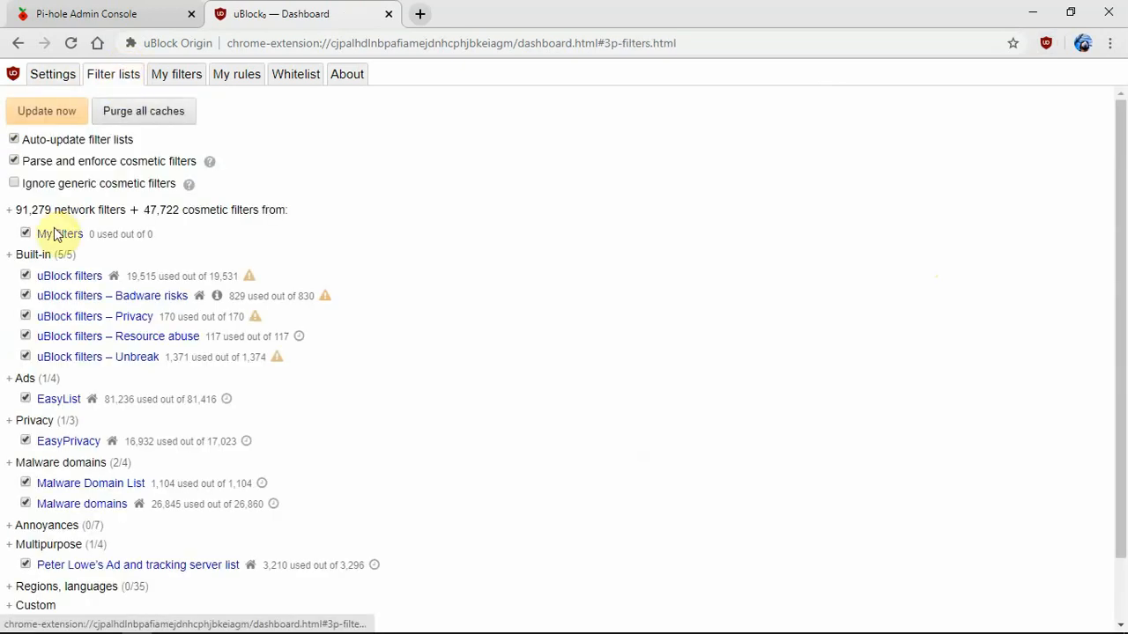
scroll(97, 343, "down", 1)
scroll(97, 344, "up", 1)
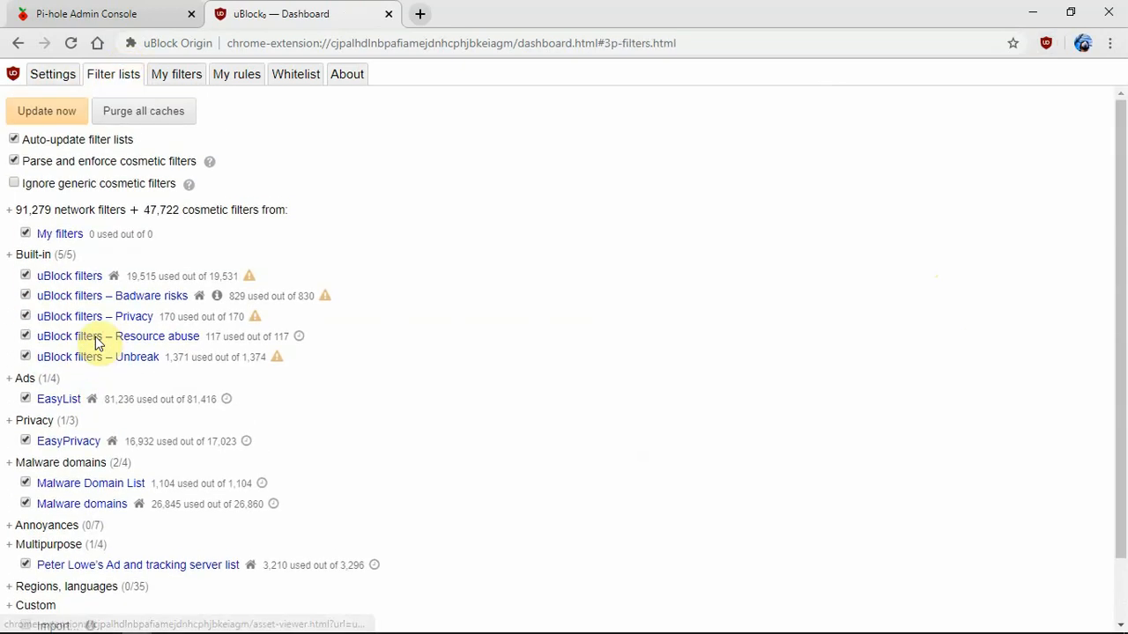
left_click(46, 112)
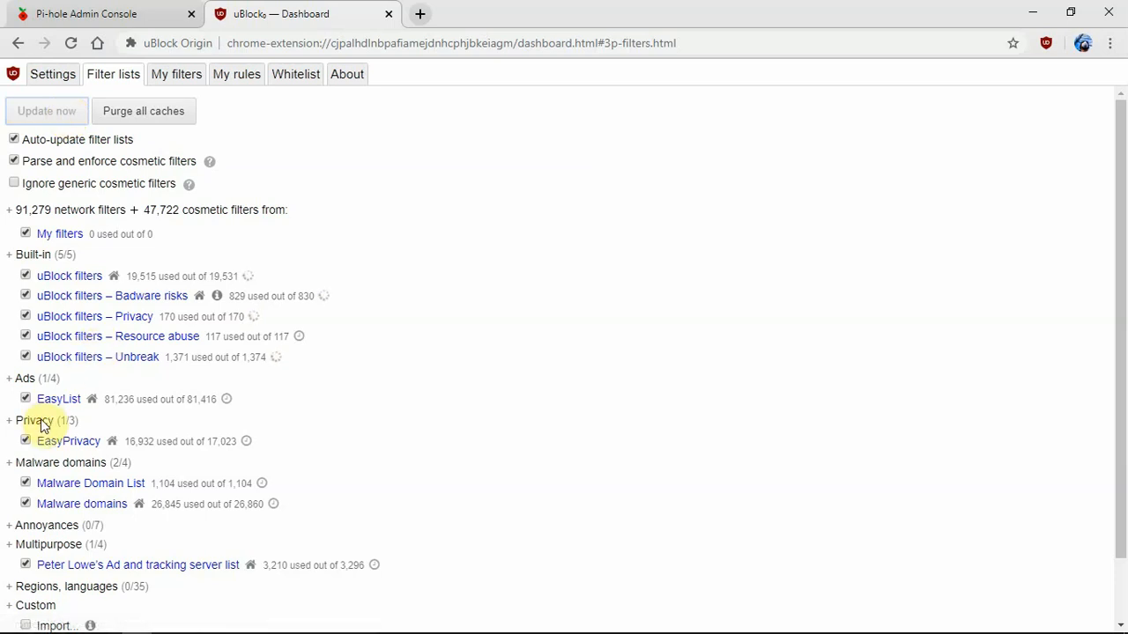
Enable the Adblock Warning Removal, AdGuard Base and AdGuard Mobile Ads lists in the Ads group
left_click(9, 380)
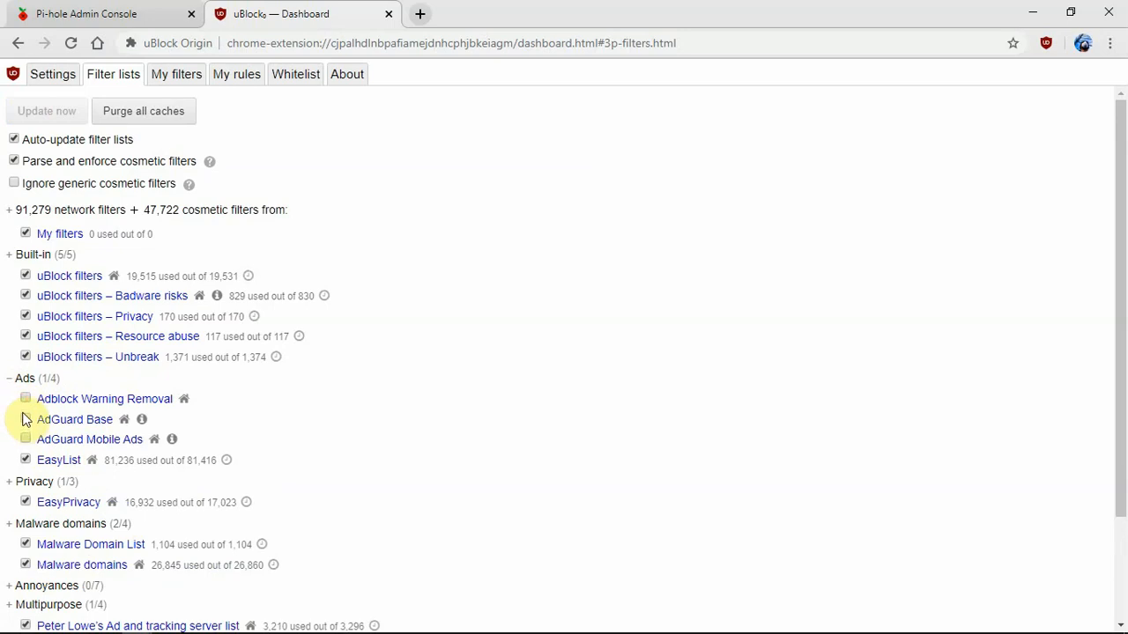
left_click(25, 418)
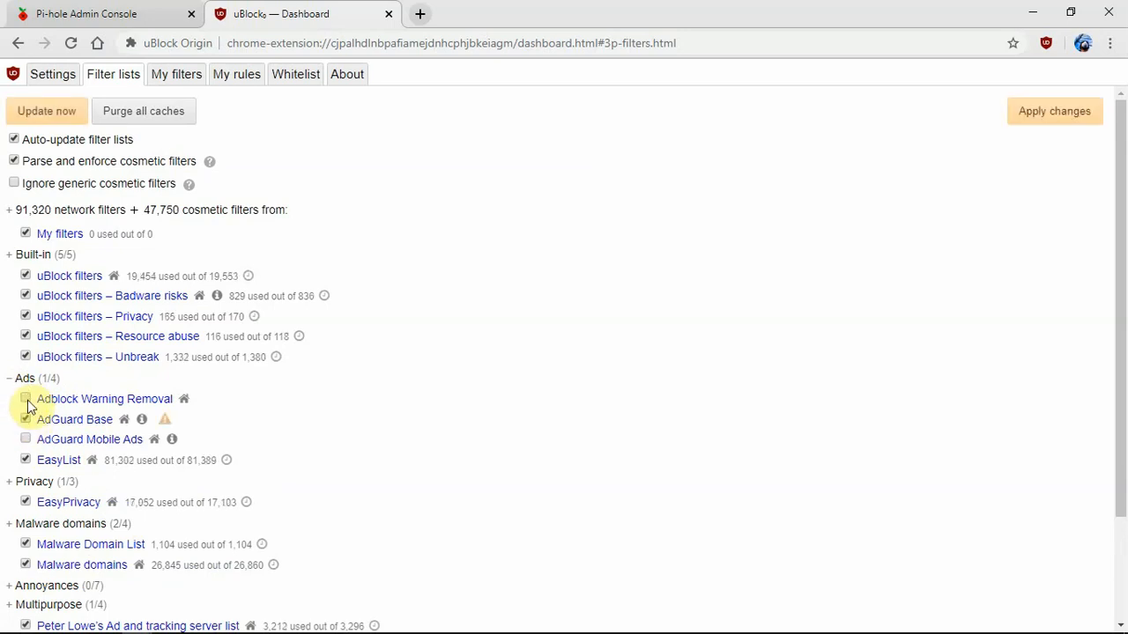
left_click(27, 401)
left_click(27, 440)
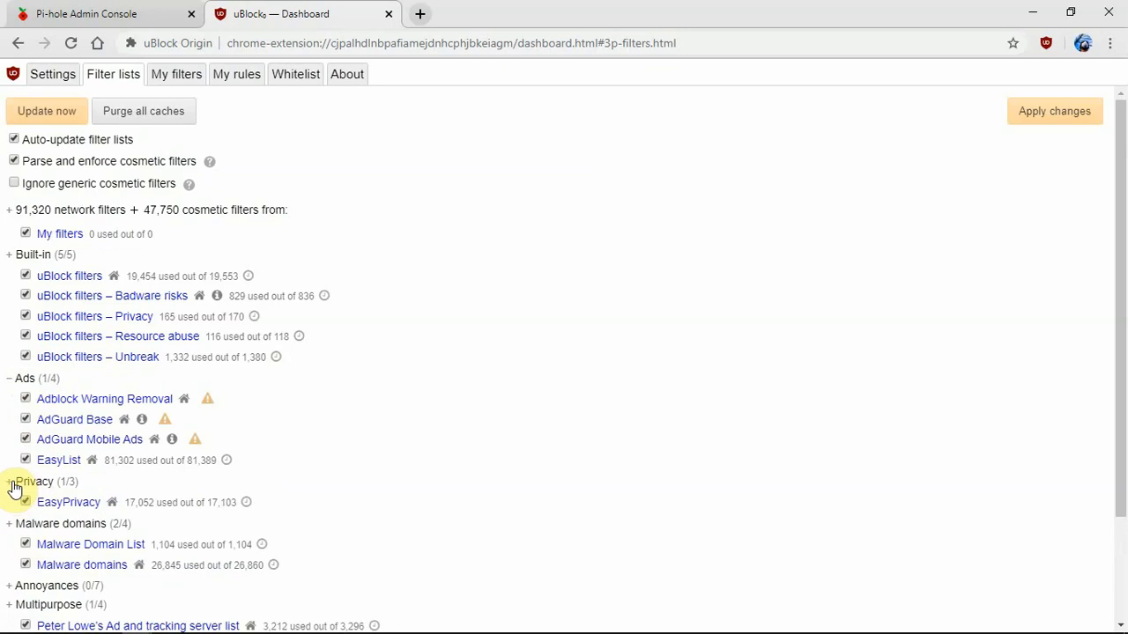
Enable AdGuard Tracking Protection and Fanboy's Enhanced Tracking List in the Privacy group
left_click(11, 483)
scroll(25, 491, "down", 2)
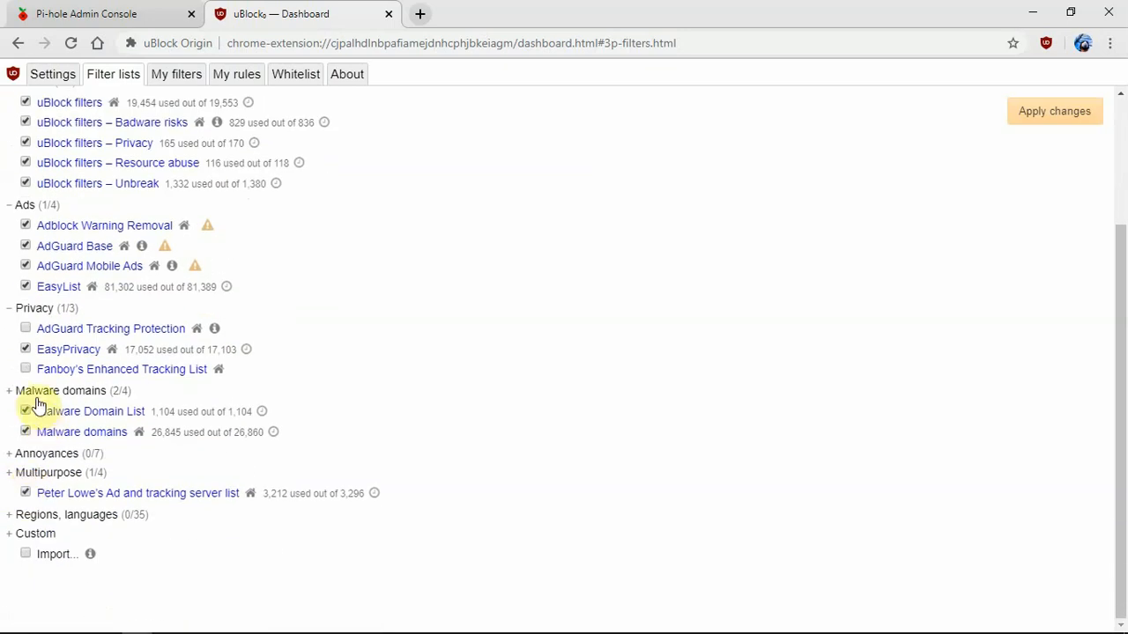
left_click(26, 369)
left_click(26, 328)
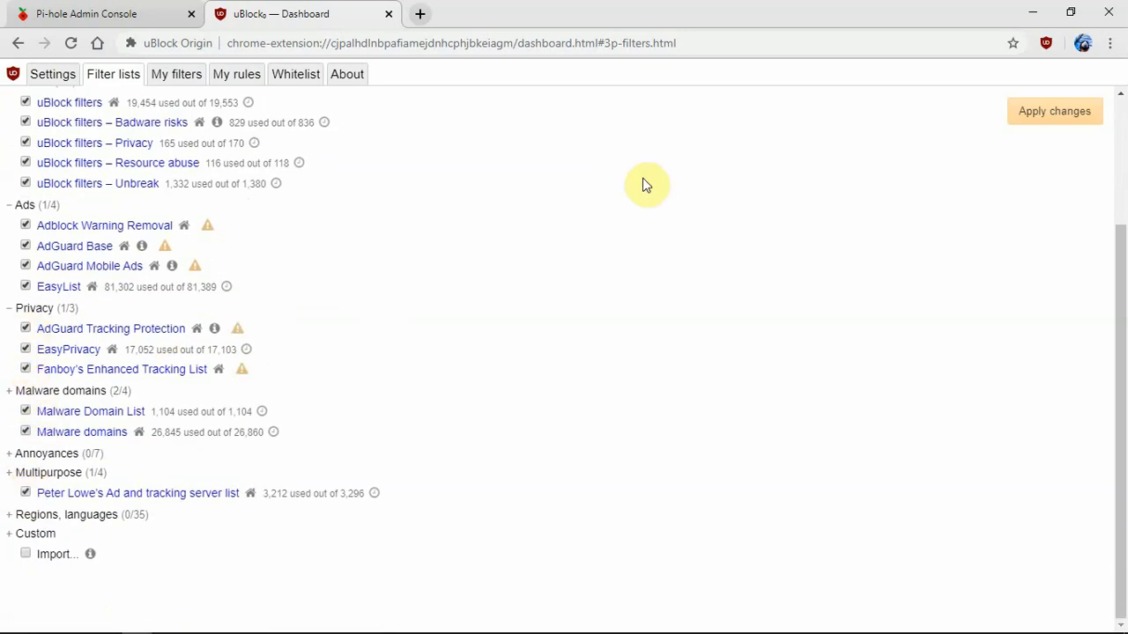
Apply the added ad and privacy filter lists and update them
left_click(1050, 113)
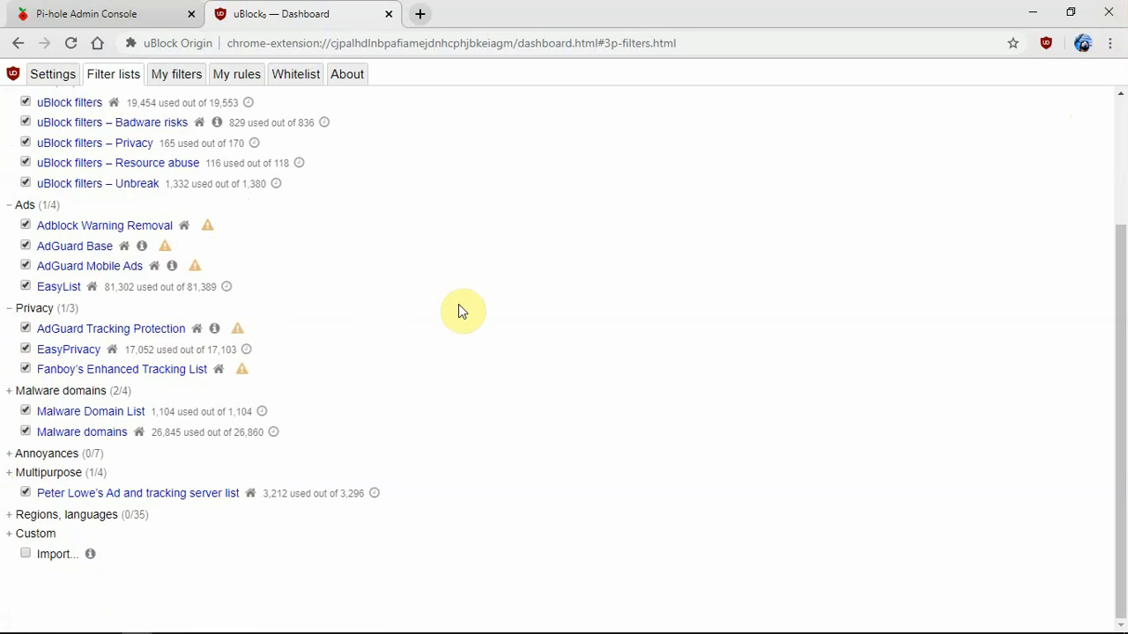
scroll(458, 310, "up", 2)
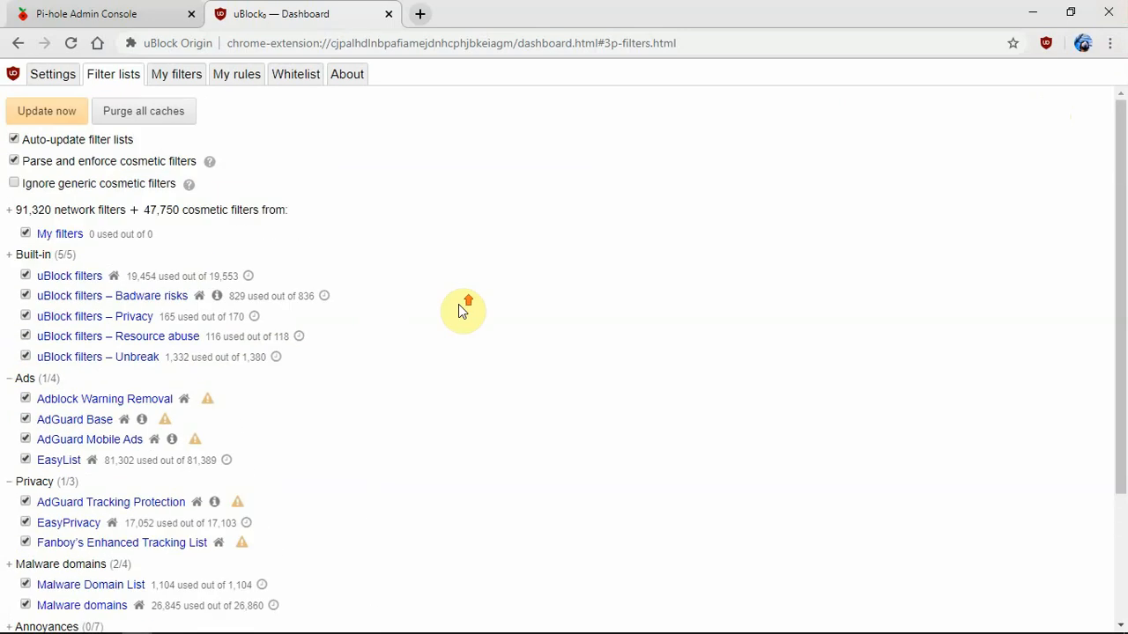
left_click(49, 118)
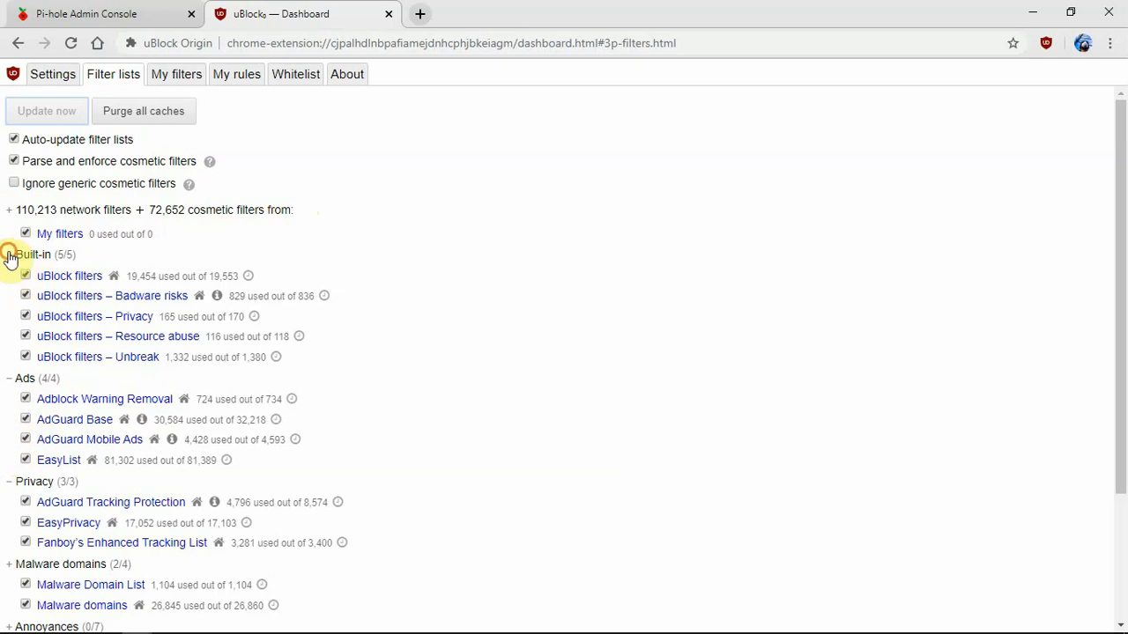
Enable AdGuard Annoyances, AdGuard Social Media, Anti-Facebook and EasyList Cookie in the Annoyances group
scroll(184, 364, "down", 3)
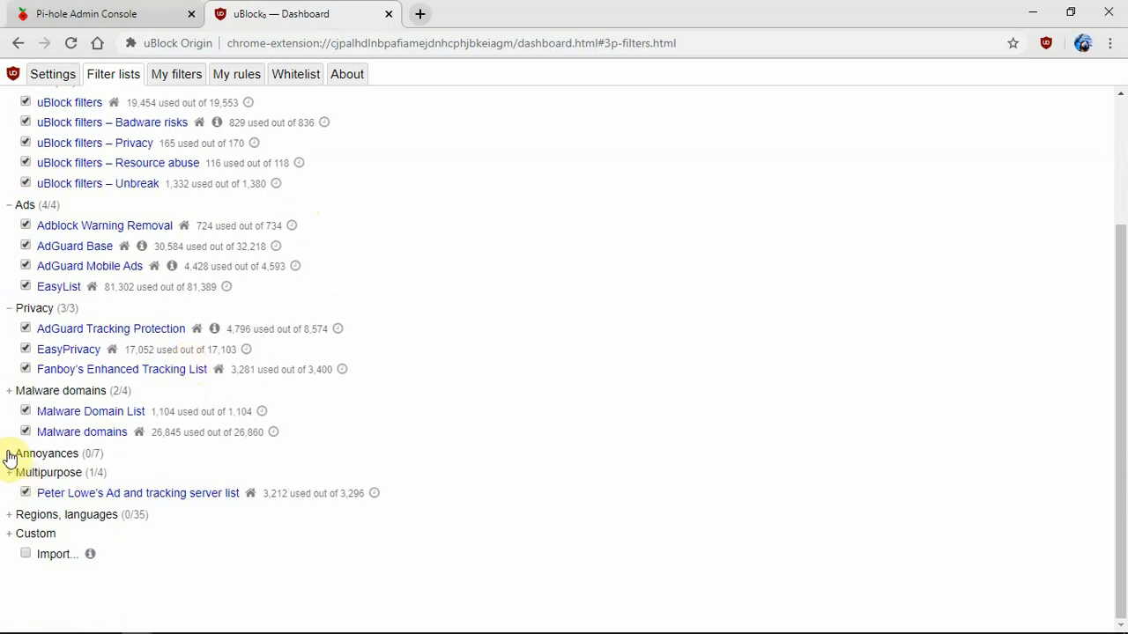
left_click(12, 457)
scroll(18, 478, "down", 2)
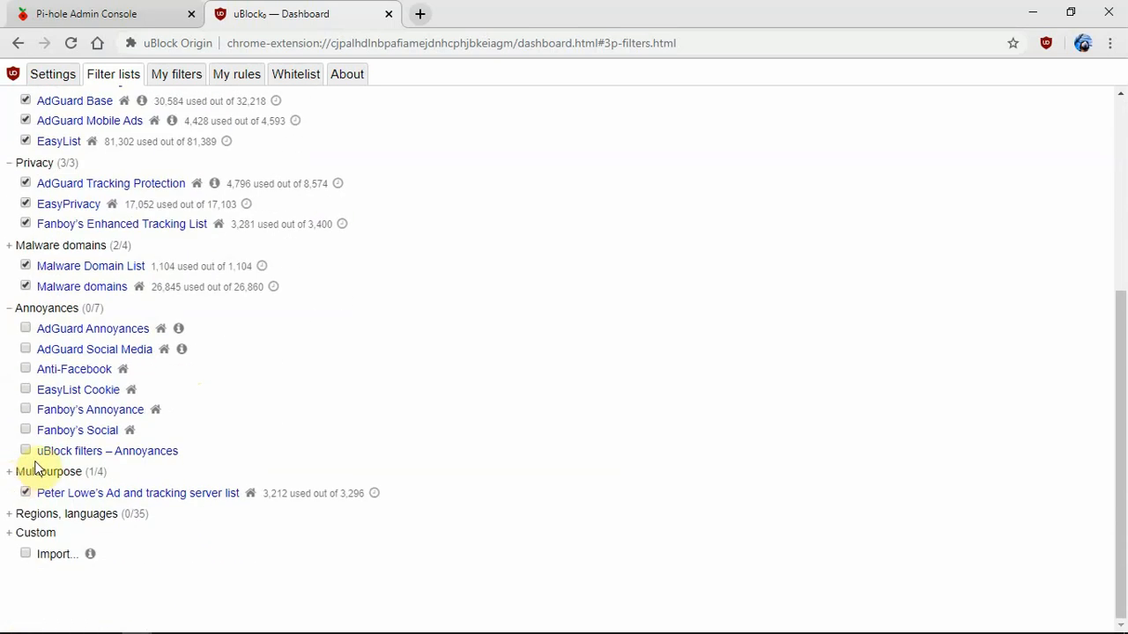
left_click(25, 391)
left_click(25, 370)
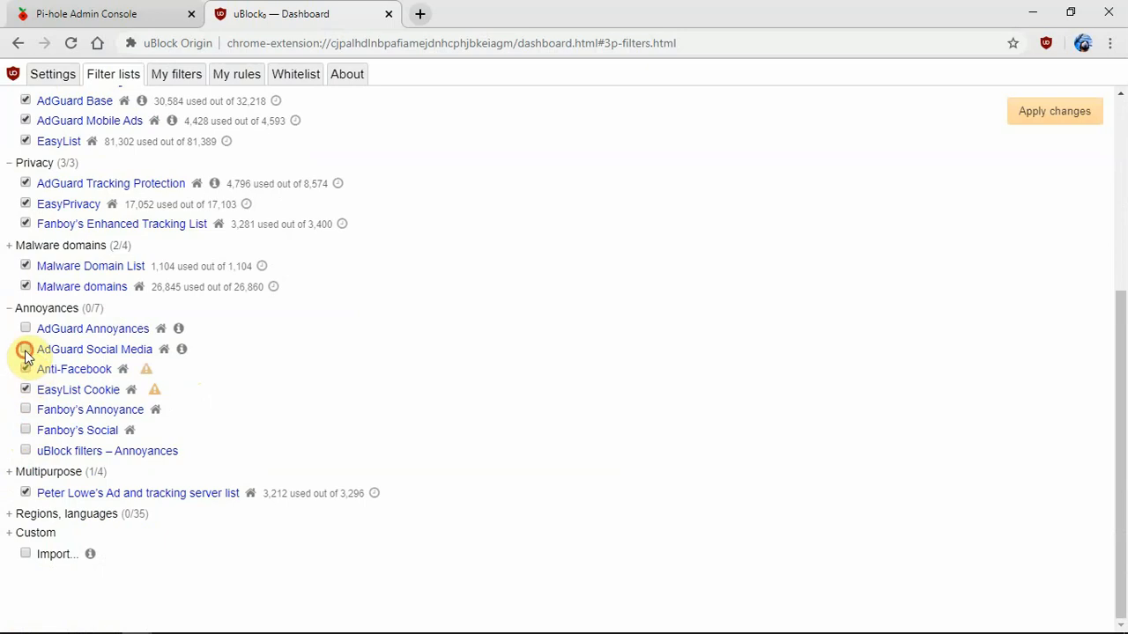
left_click(26, 349)
left_click(24, 329)
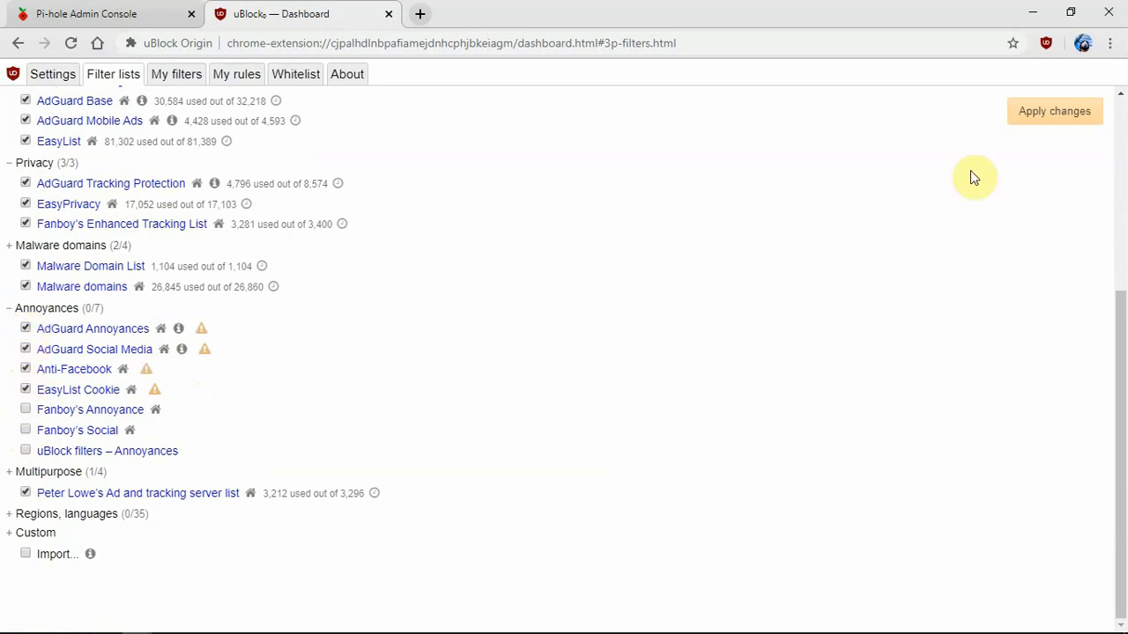
Apply the newly enabled annoyance lists and update the filter lists
left_click(1063, 105)
scroll(571, 268, "up", 4)
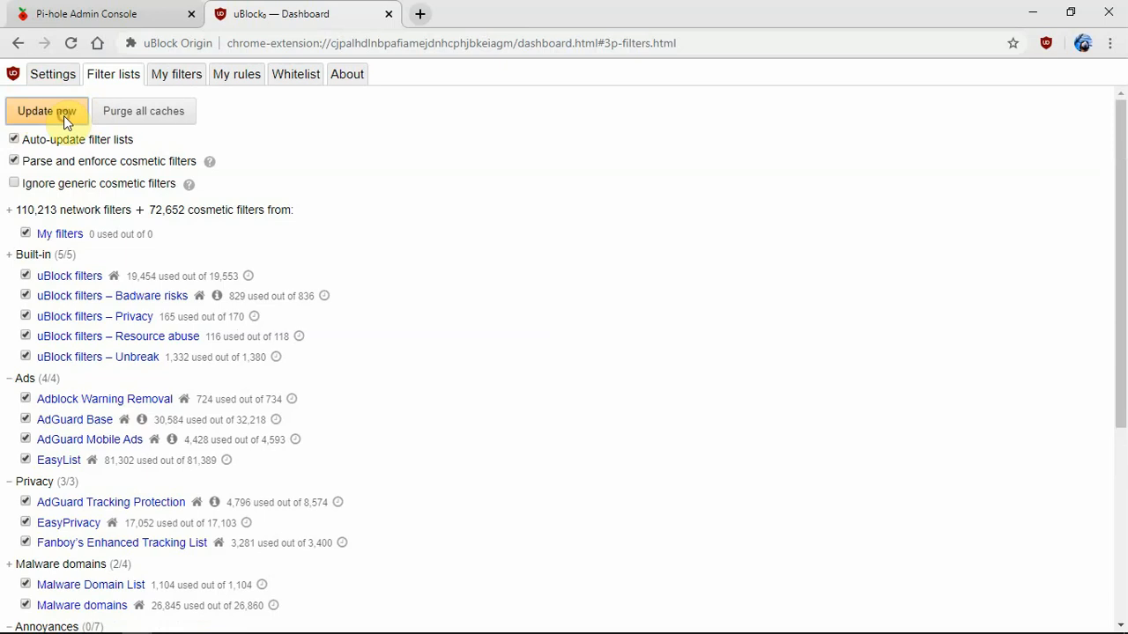
left_click(63, 116)
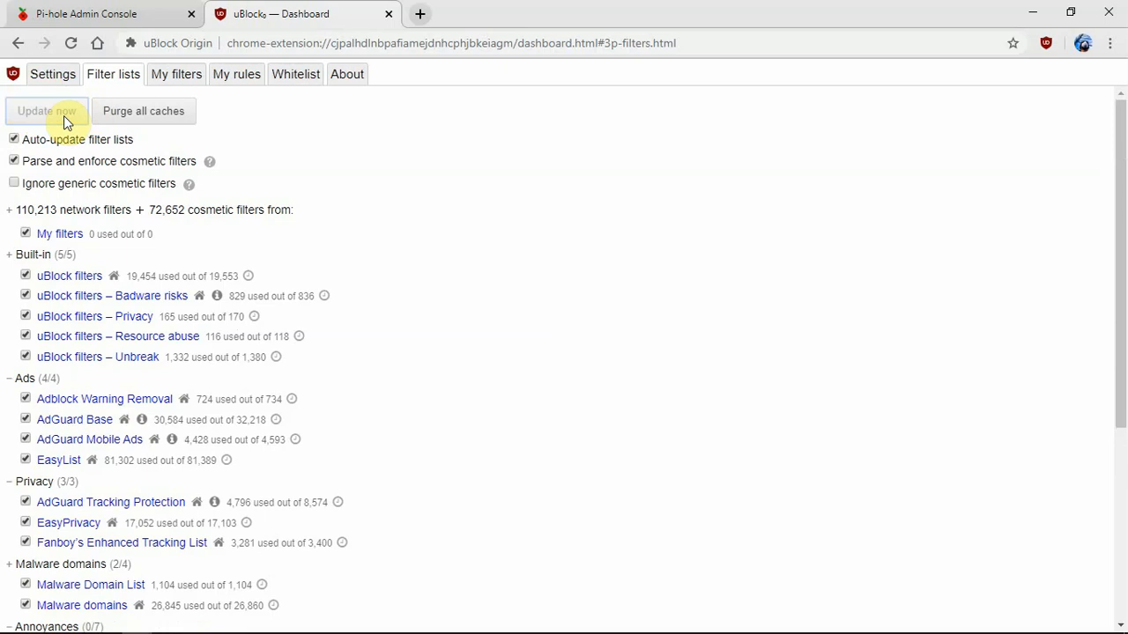
left_click(276, 52)
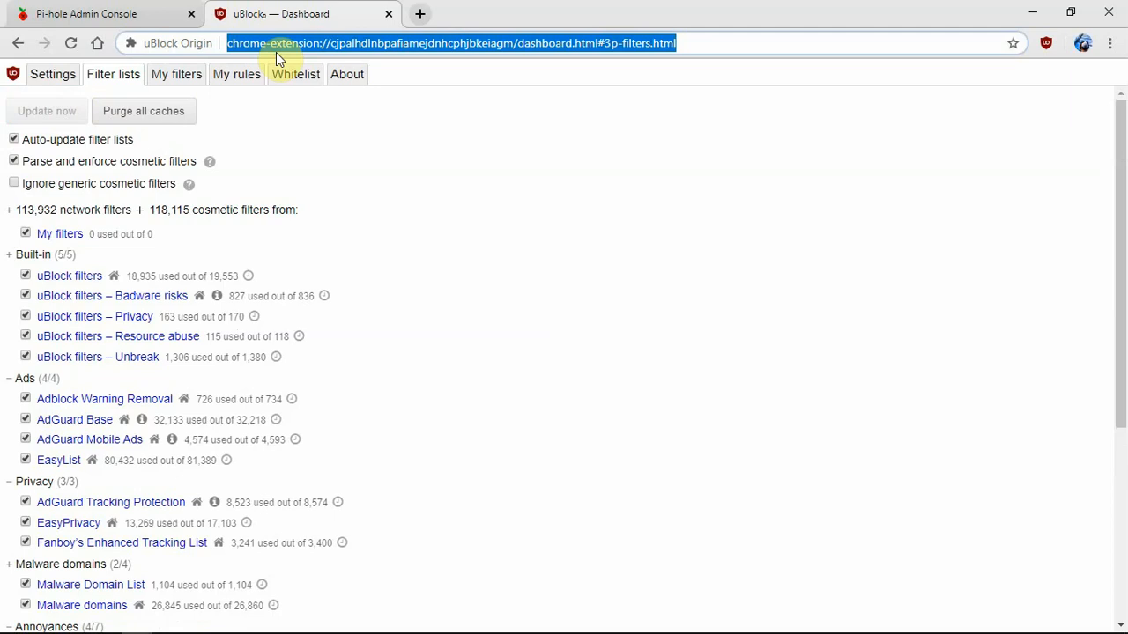
Open youtube.com and check how many requests uBlock Origin blocks on the page
type("you")
key("Return")
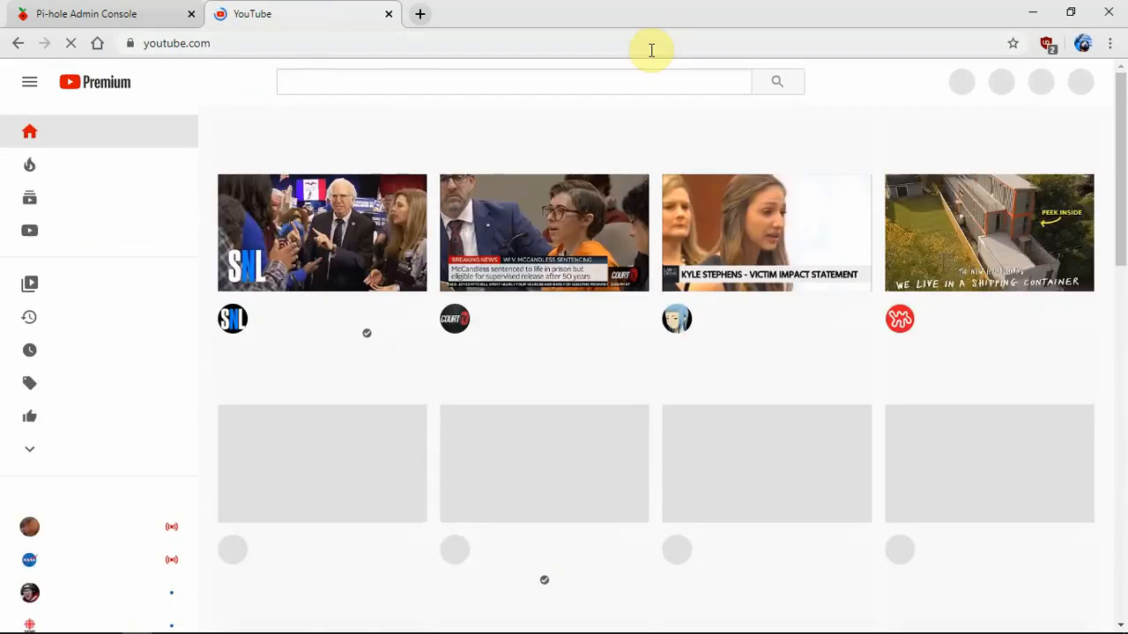
left_click(1049, 45)
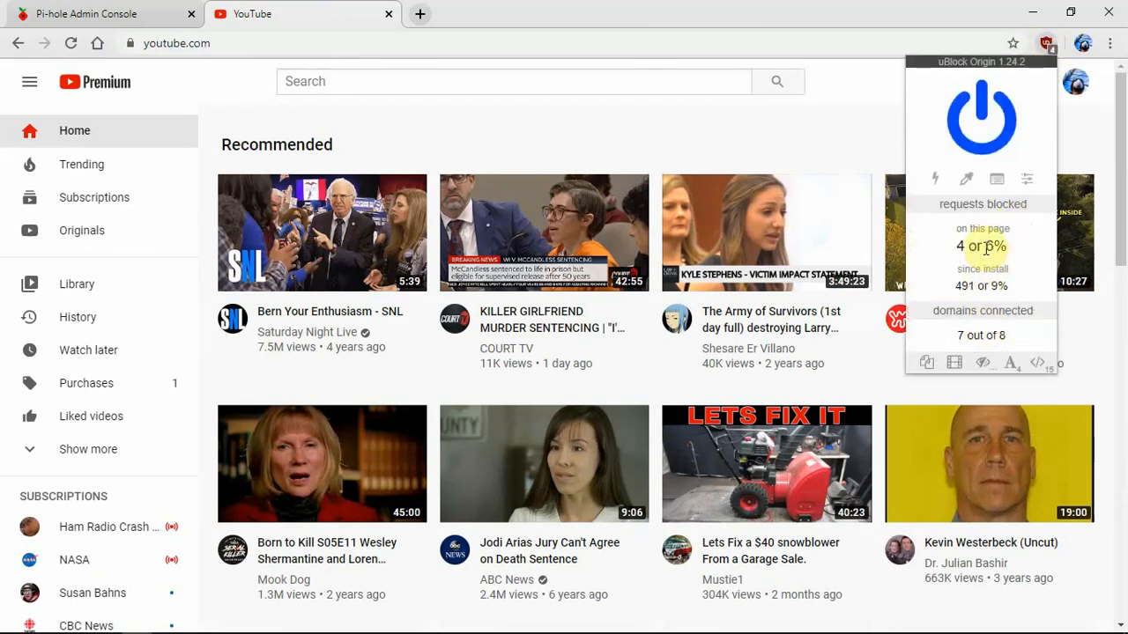
left_click(1046, 41)
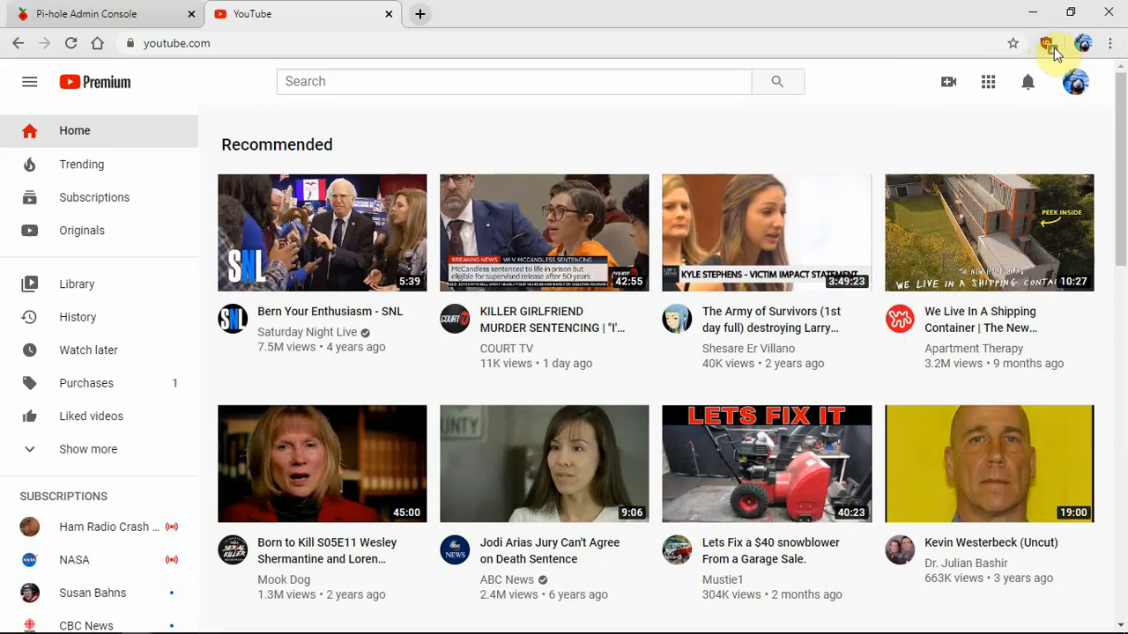
Load msn.com and check uBlock Origin's blocked request statistics for that site
left_click(266, 42)
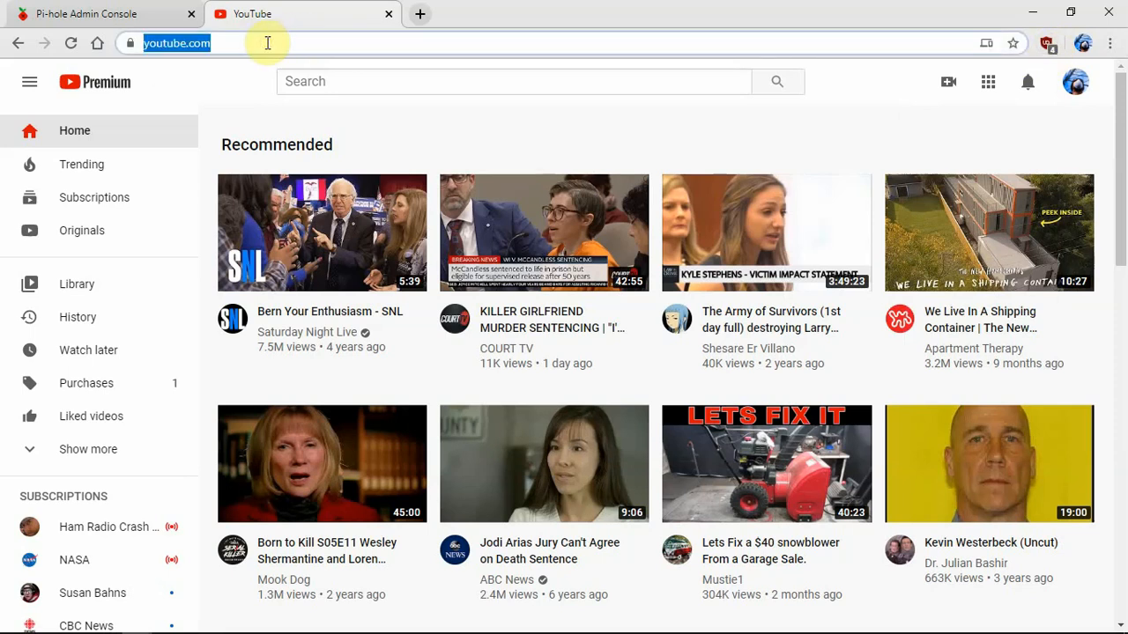
type("msn.com")
key("Return")
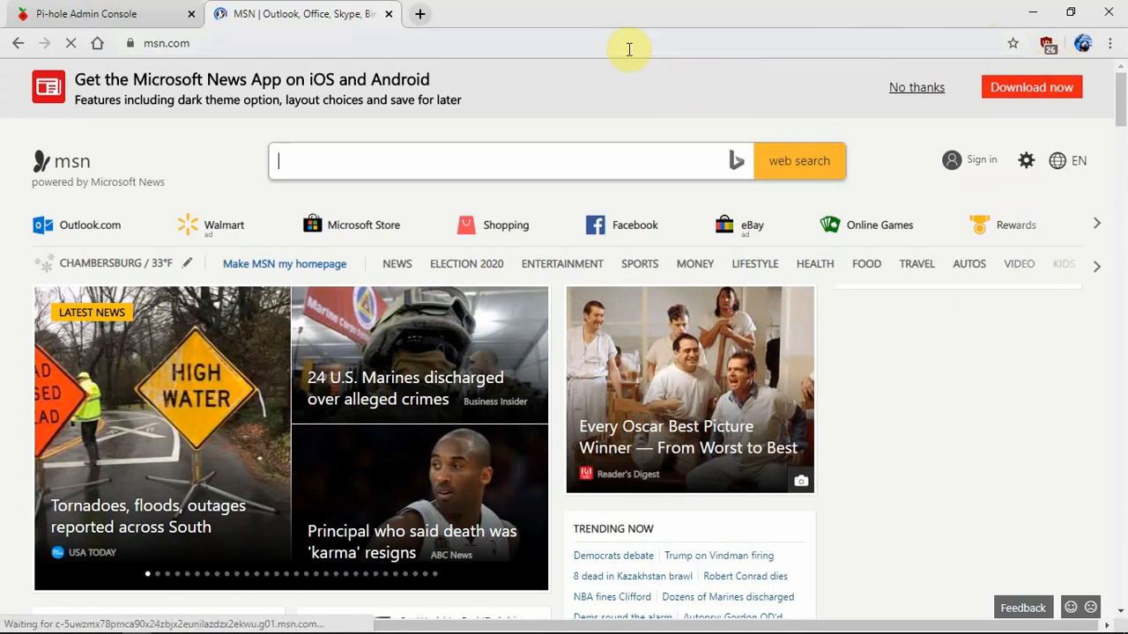
left_click(1047, 48)
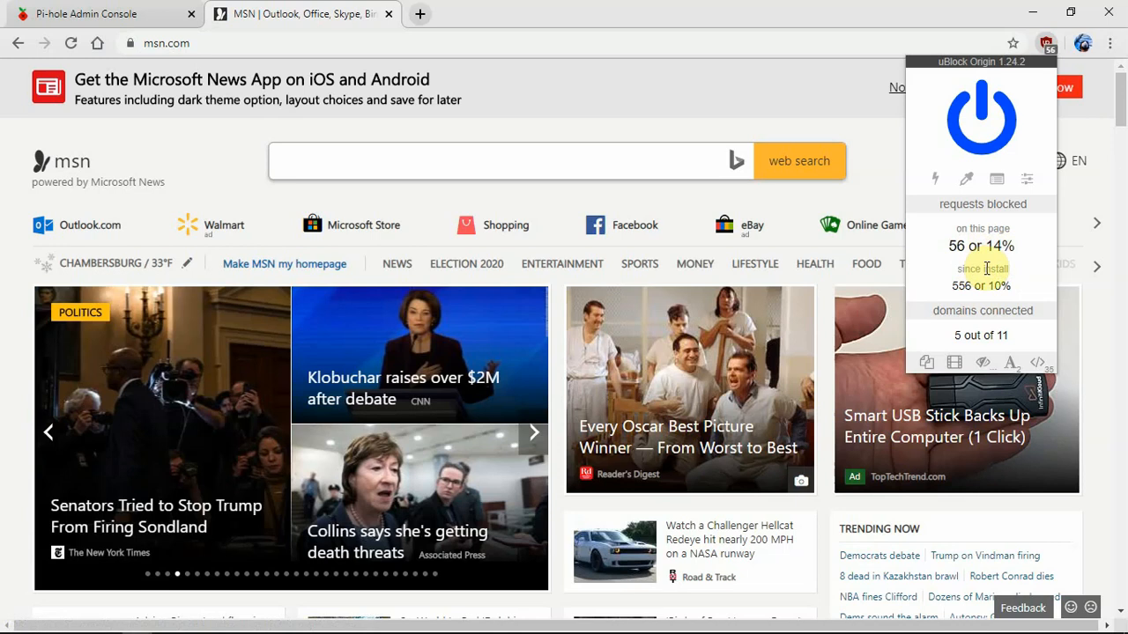
left_click(533, 47)
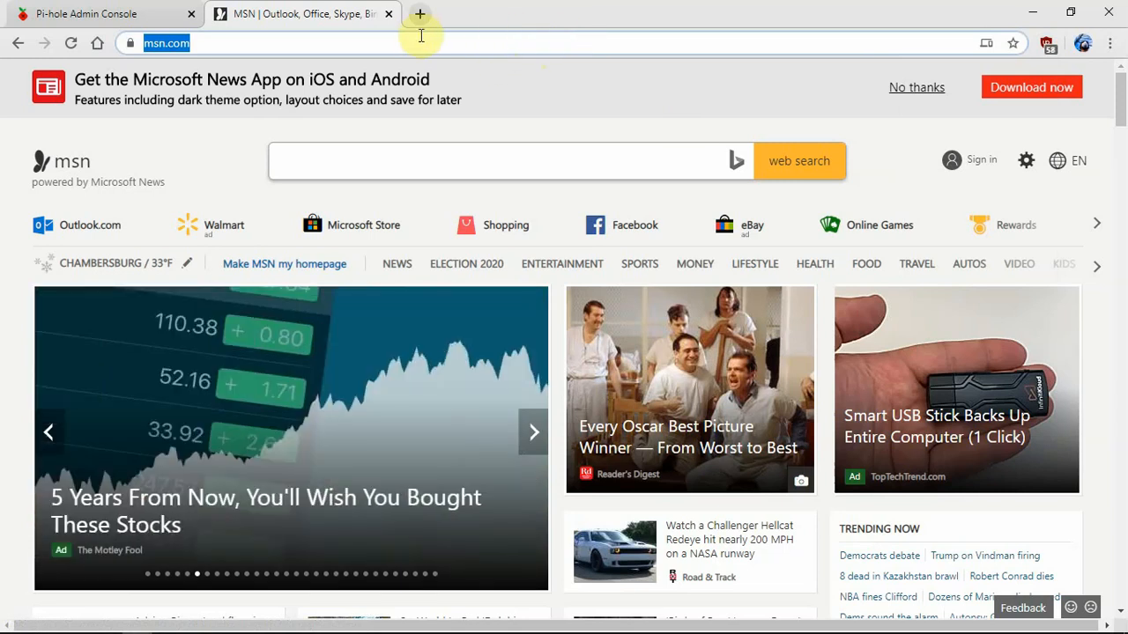
Close the MSN page and review uBlock Origin's blocking statistics on the Pi-hole dashboard
left_click(387, 16)
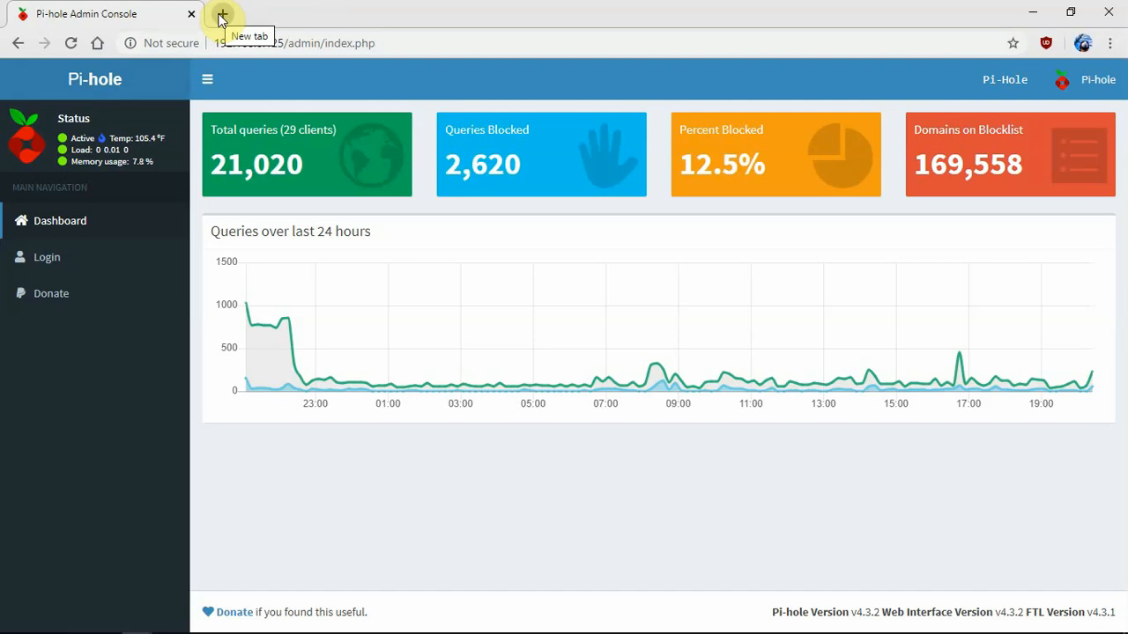
left_click(1048, 43)
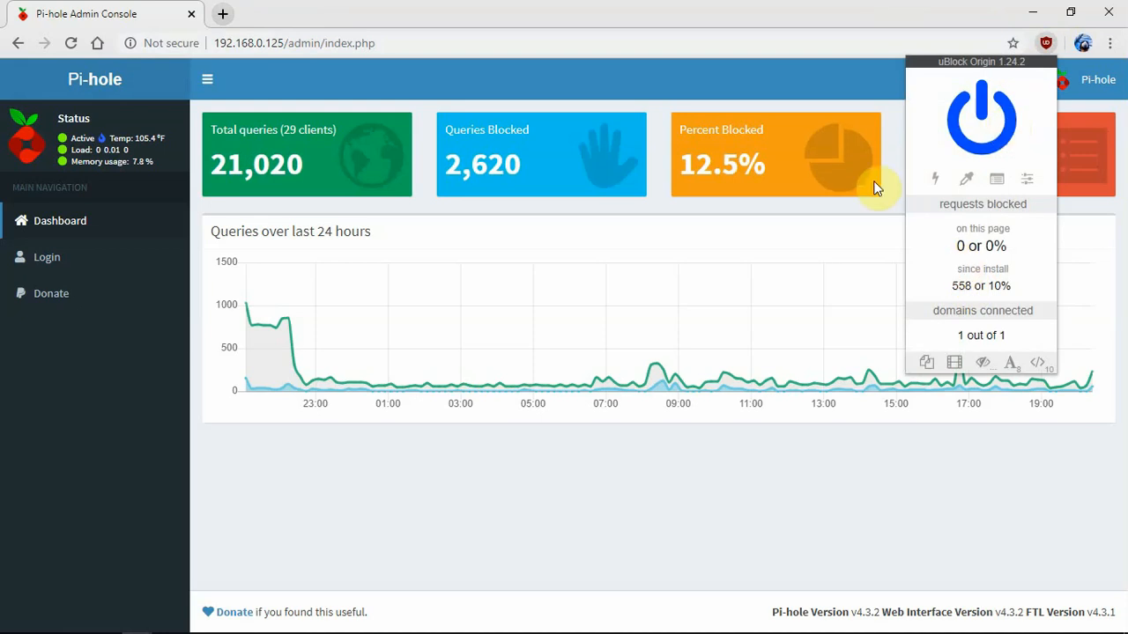
left_click(970, 146)
left_click(970, 146)
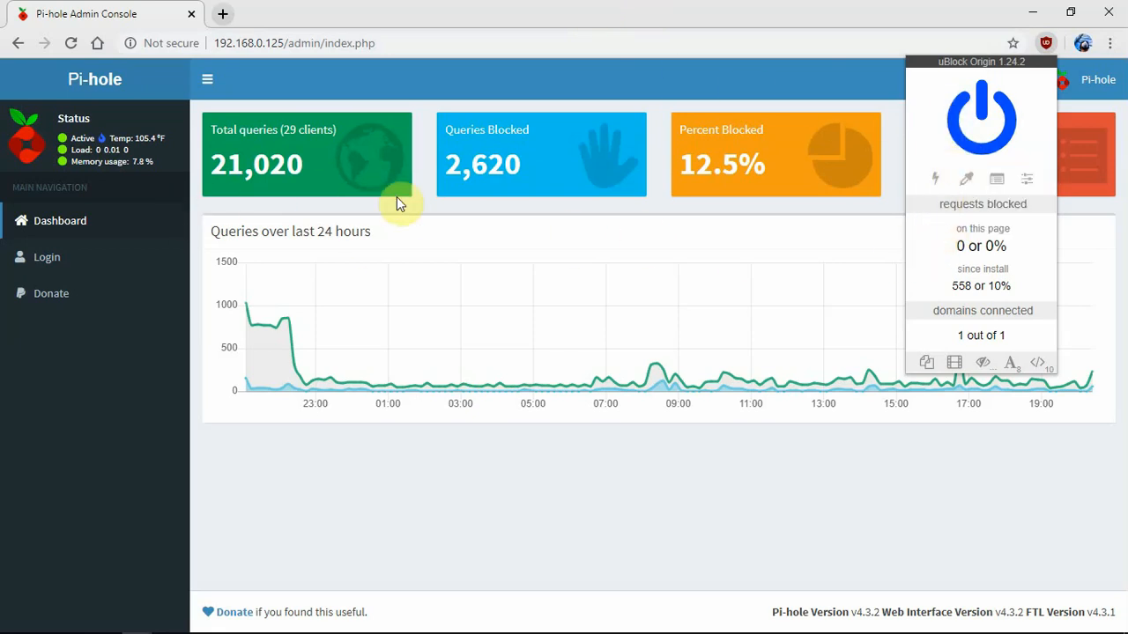
left_click(674, 14)
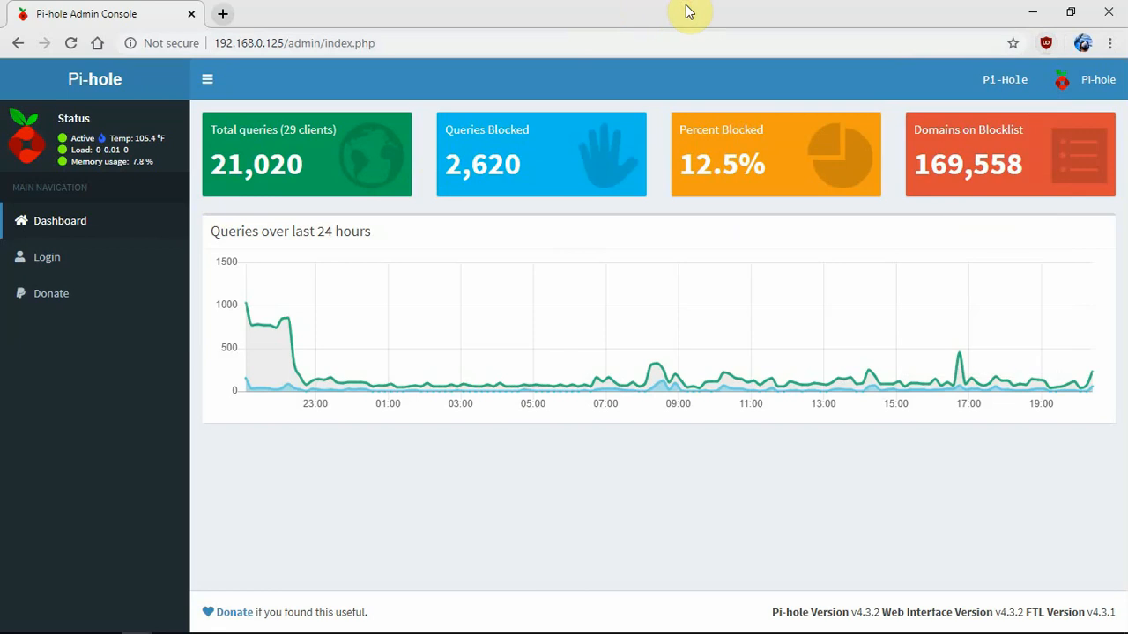